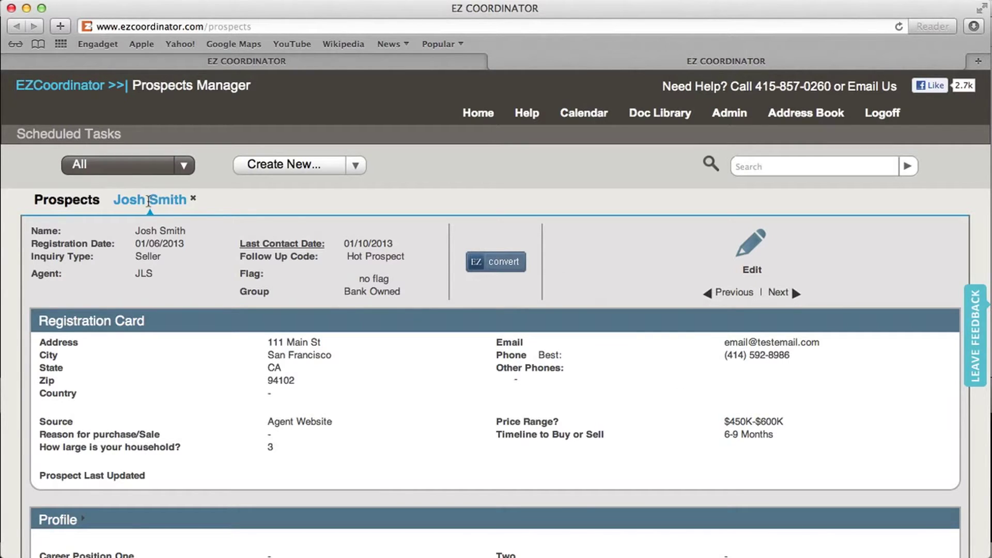
- Switch the prospect's record into edit mode and scroll down to the Showings section
click(752, 270)
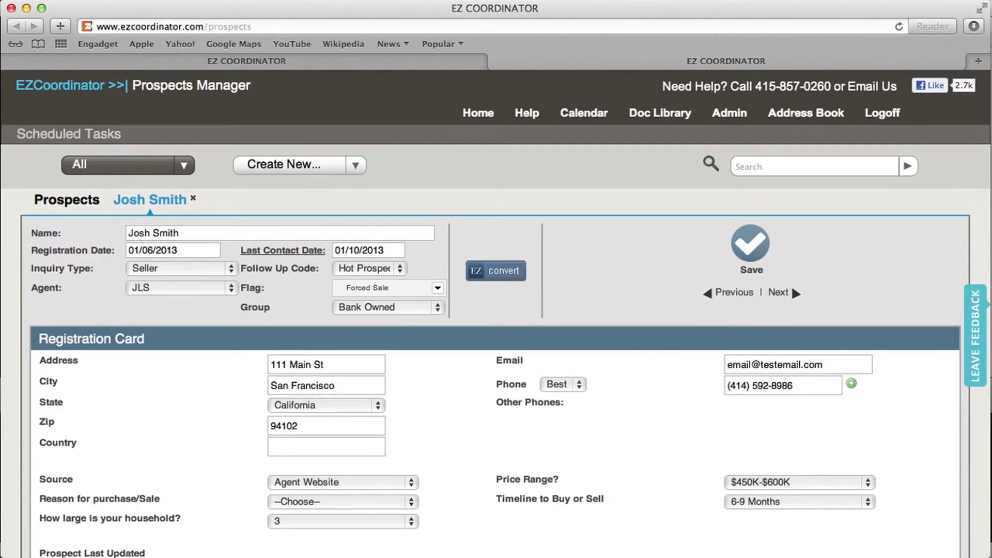
scroll(679, 273, down, 5)
scroll(494, 314, down, 8)
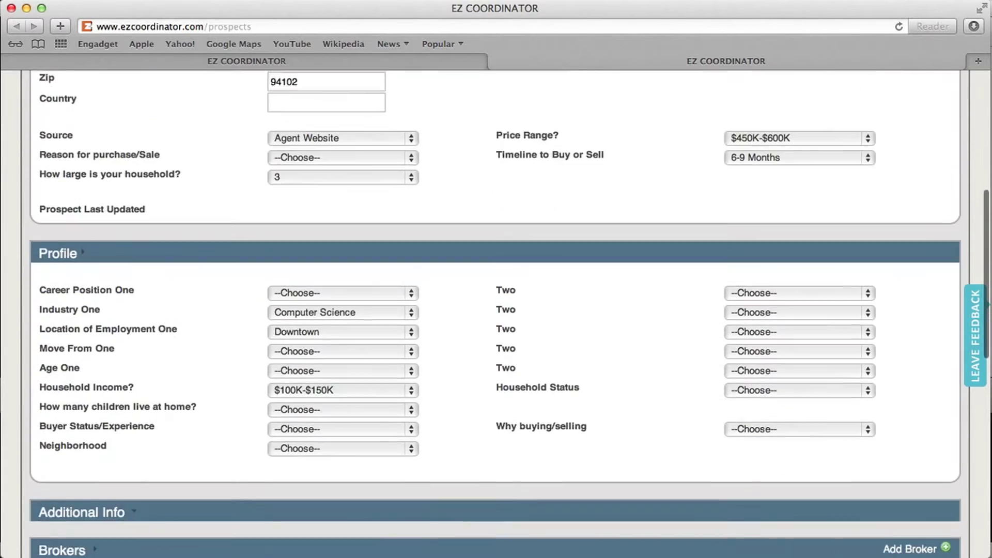
scroll(290, 312, down, 5)
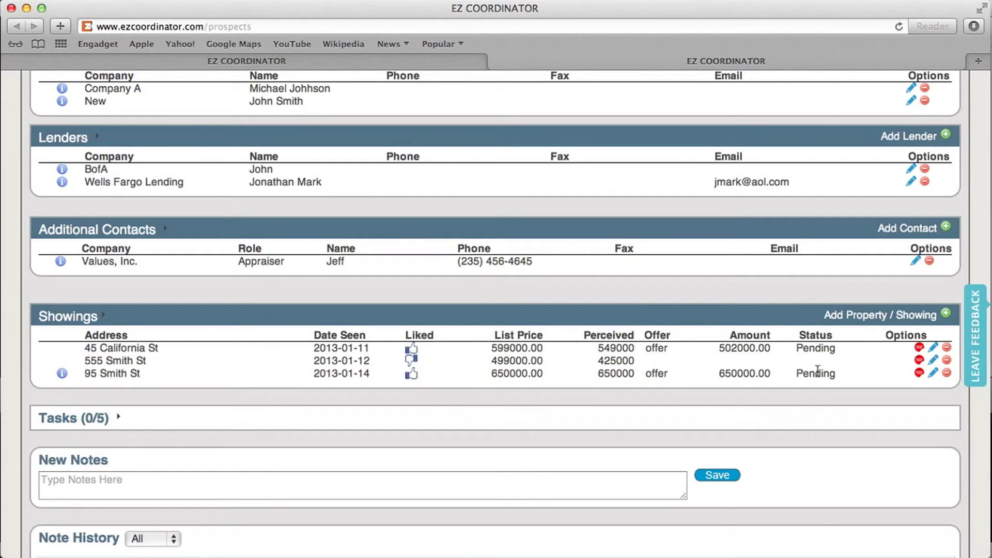
- Add a new property showing at 100 California St, San Francisco, CA 94109
click(878, 321)
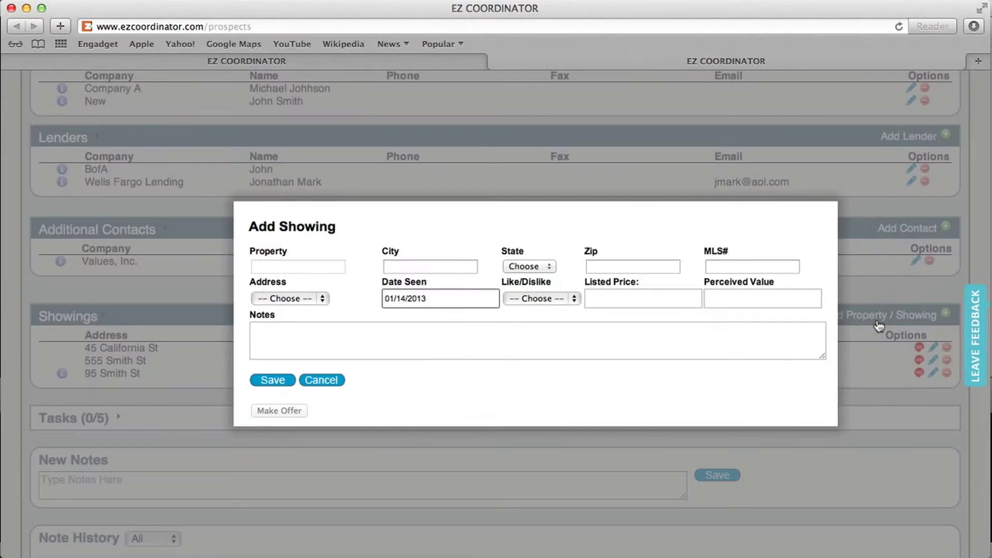
click(233, 287)
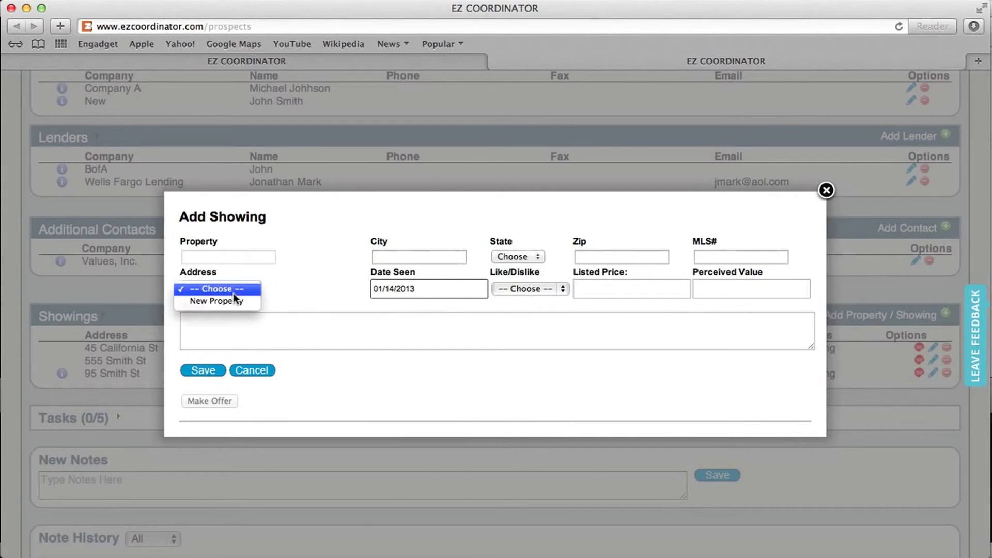
click(232, 299)
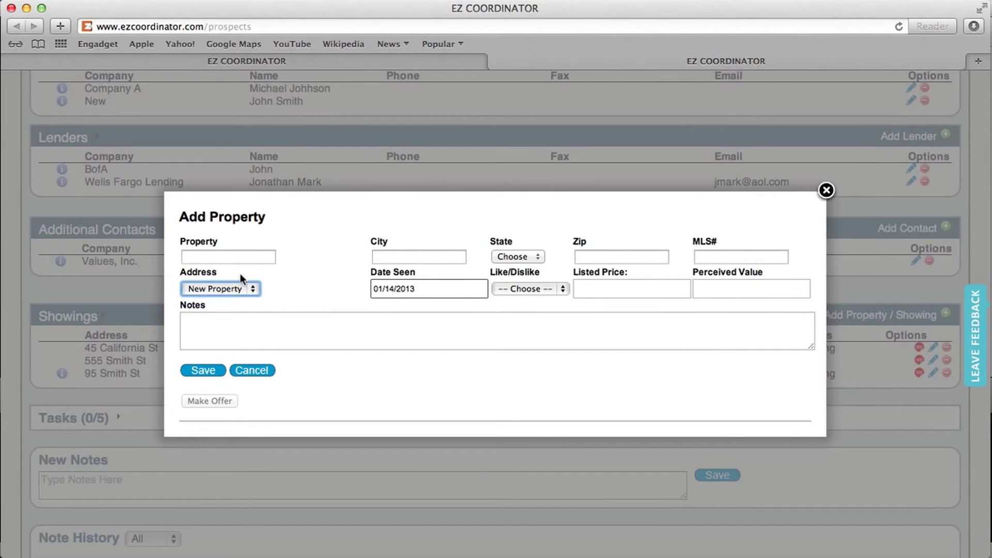
click(252, 259)
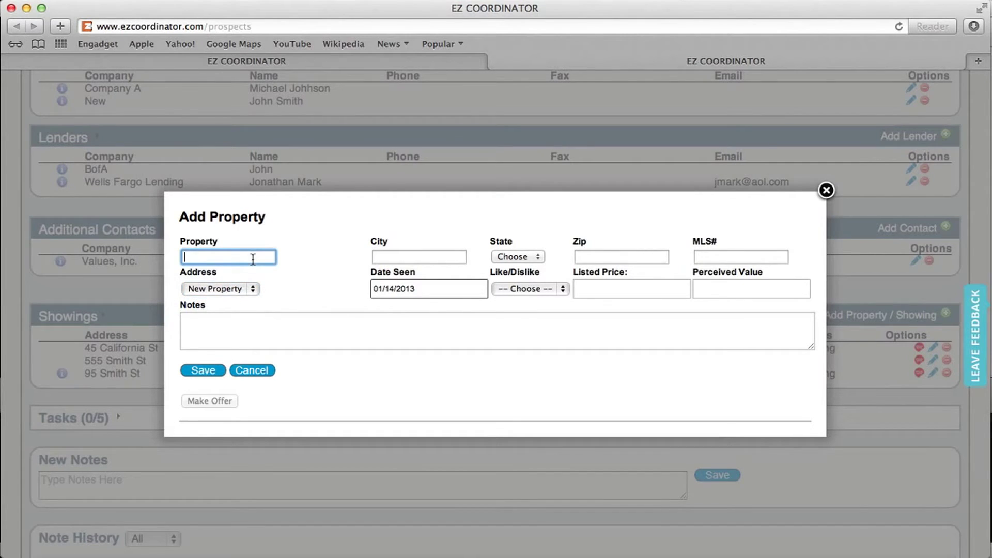
text(100 California St)
key(Tab)
text(San Francisco)
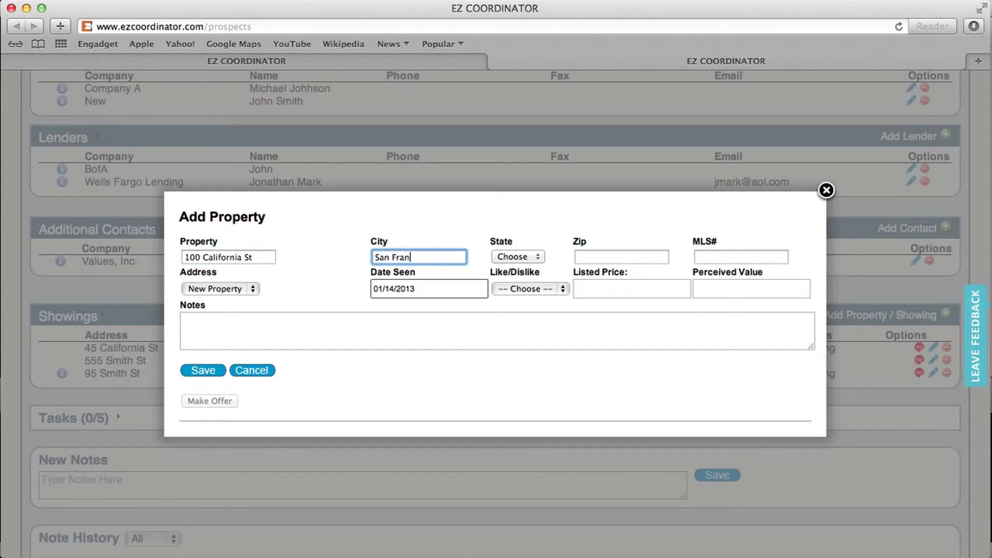
key(Tab)
text(ca)
key(Tab)
text(94109)
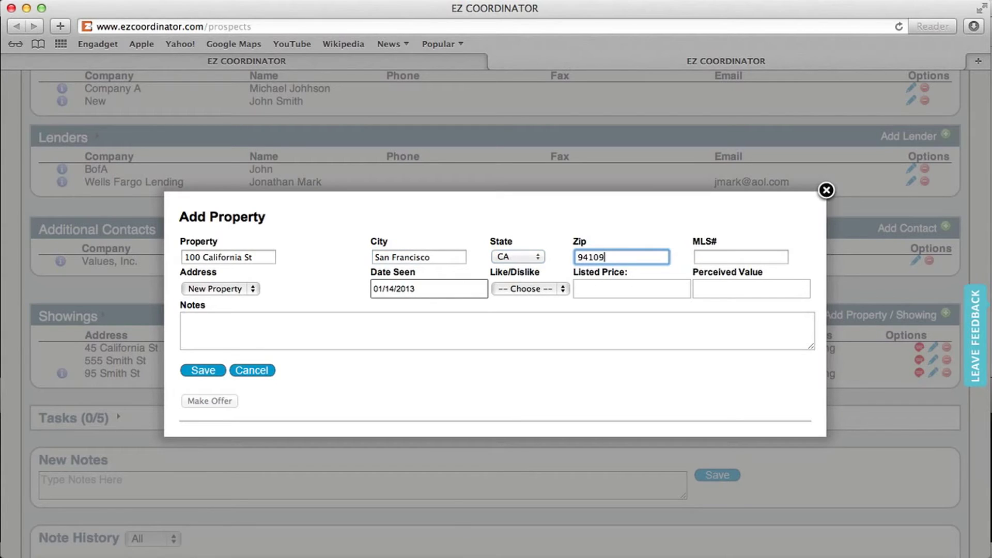
key(Tab)
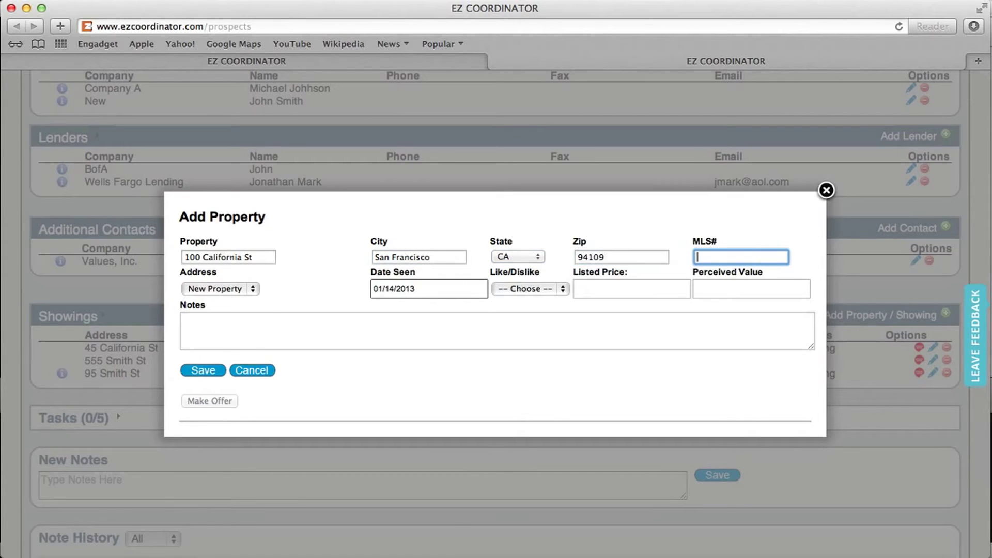
- Set date seen to 01/12/2013, mark it Liked, with listed price and perceived value 650000
click(429, 287)
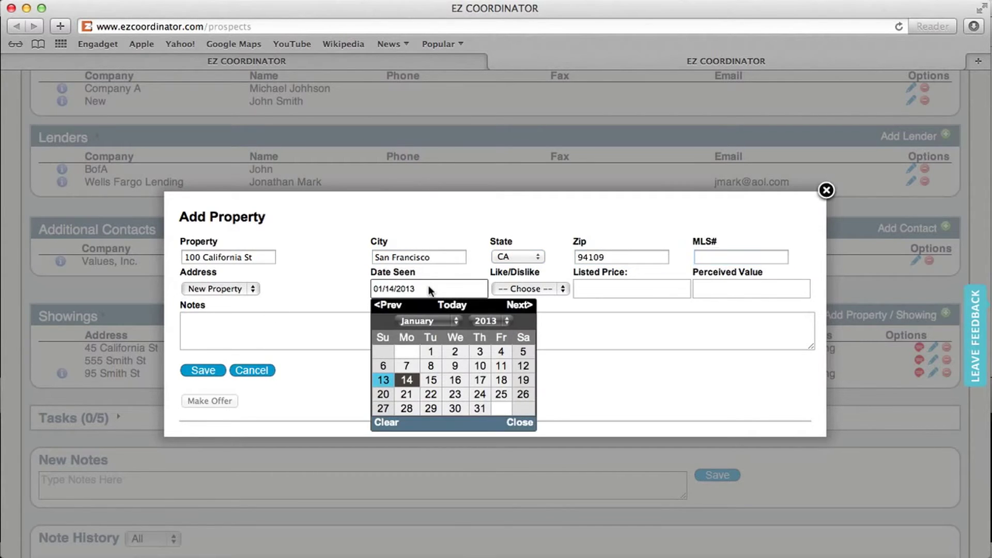
click(522, 366)
click(557, 287)
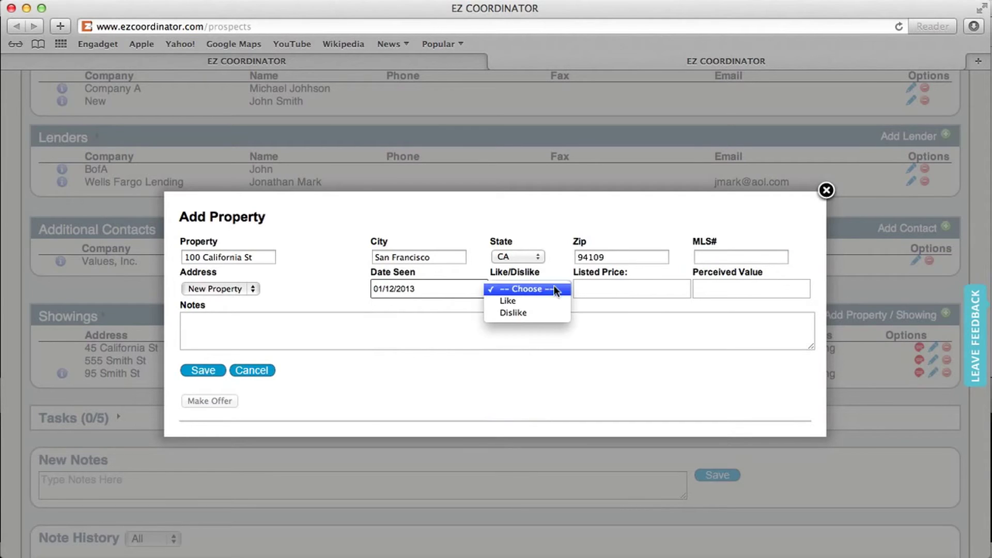
click(534, 302)
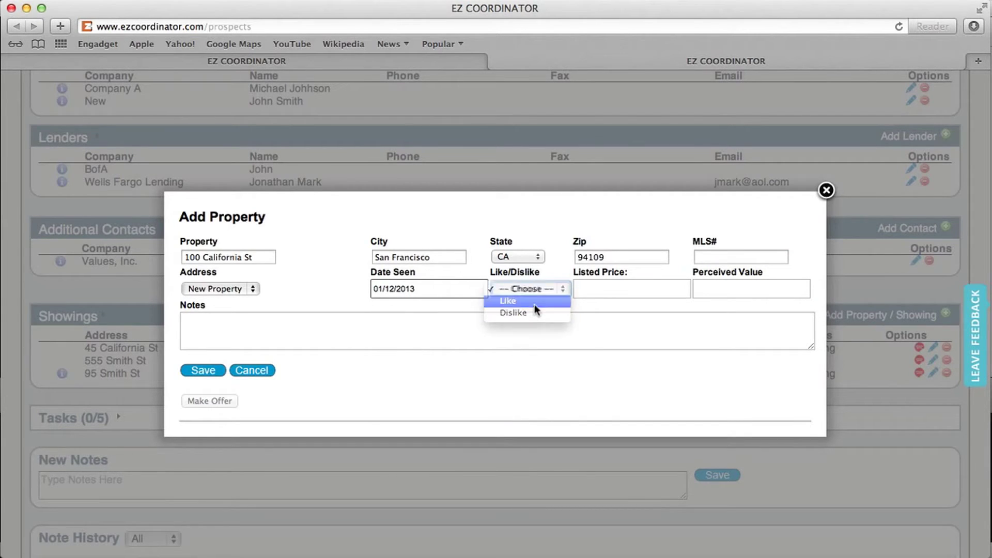
click(605, 287)
text(650000)
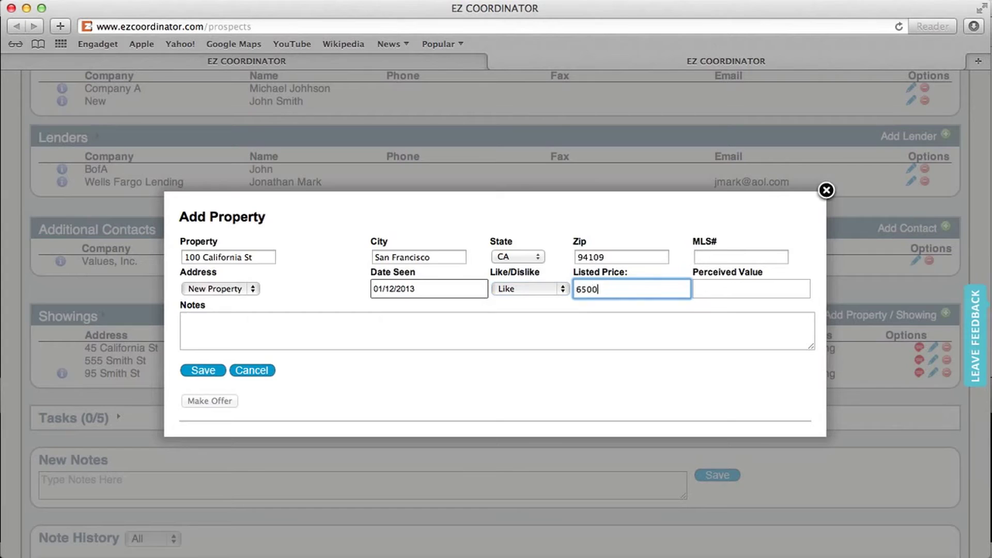
key(Tab)
text(650000)
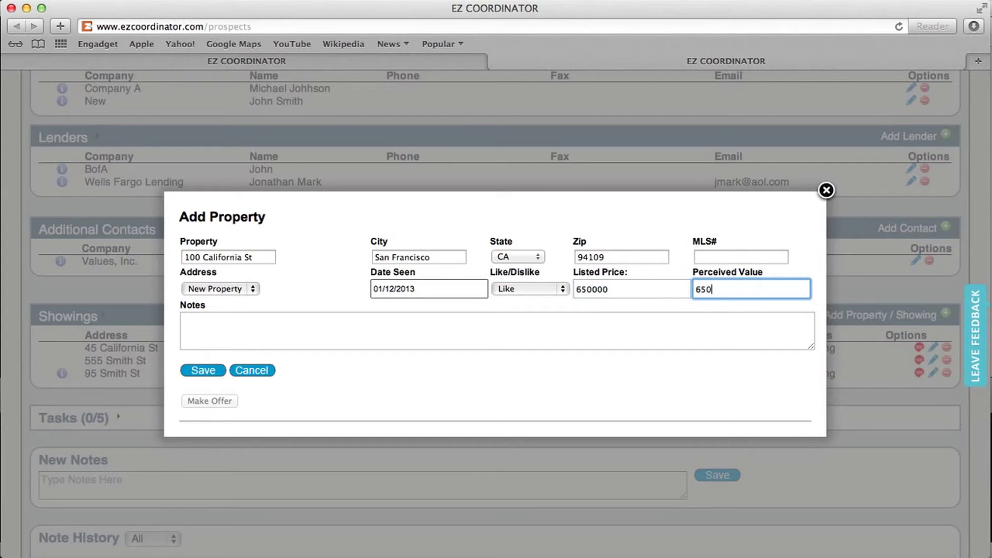
- Add the note 'Really liked this one, might write an offer.' and save the showing
key(Tab)
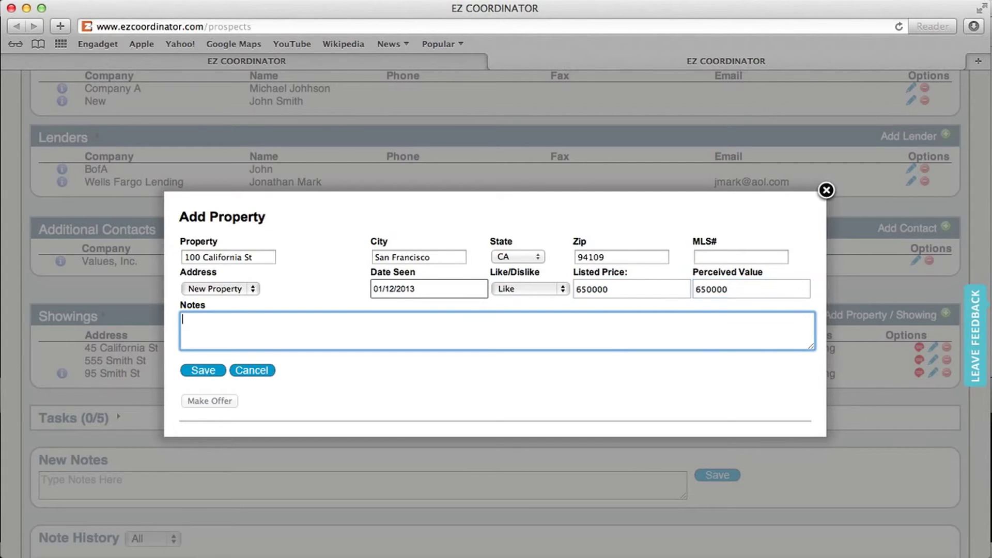
text(Really liked this one, m)
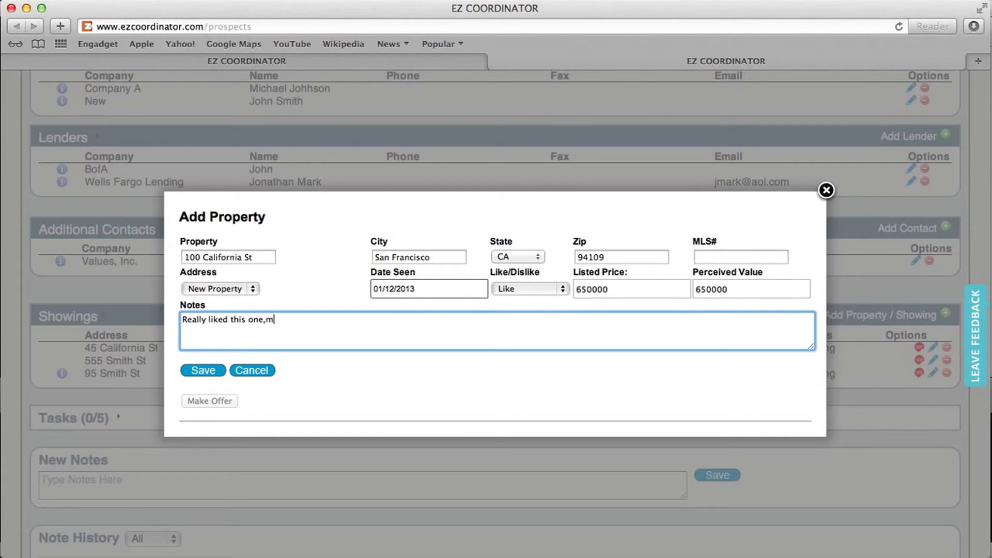
key(BackSpace)
text(might write an offer.)
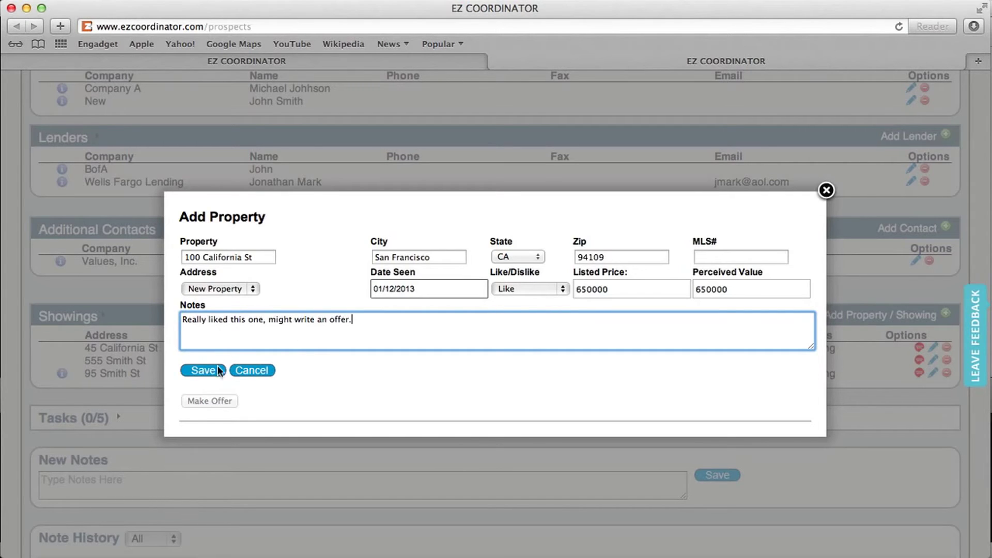
click(198, 372)
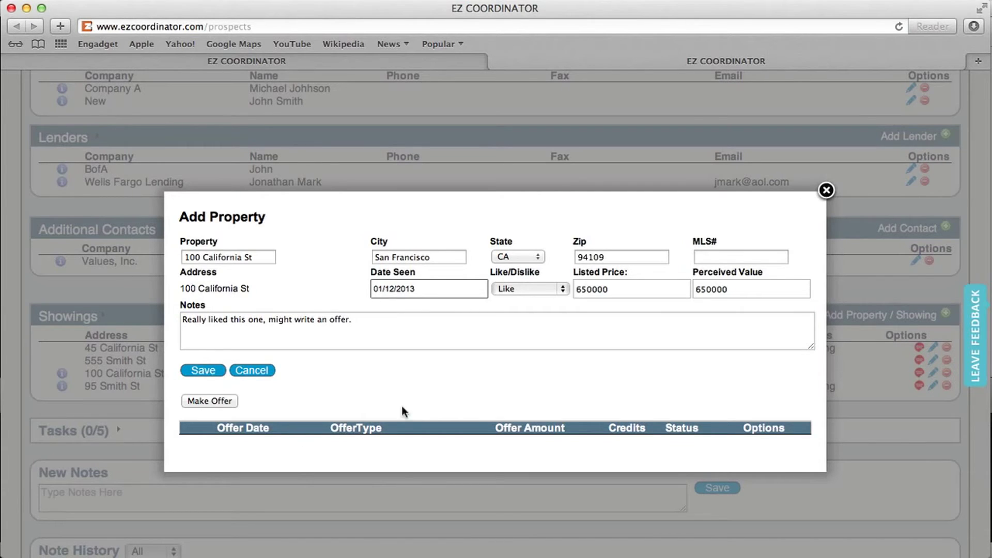
- Start a new offer on 100 California St dated January 13, type Initial Offer (Buyer)
click(216, 401)
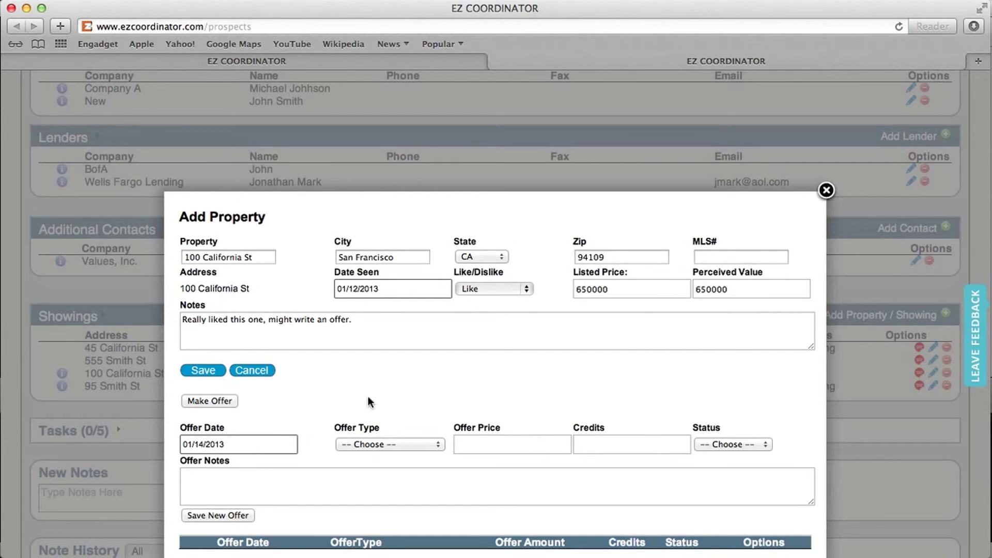
scroll(370, 395, down, 3)
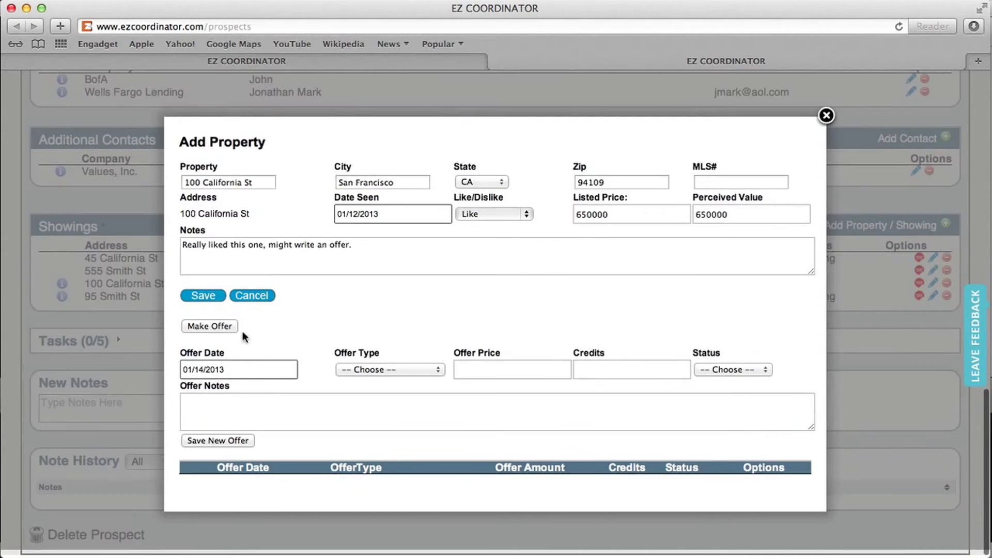
click(258, 370)
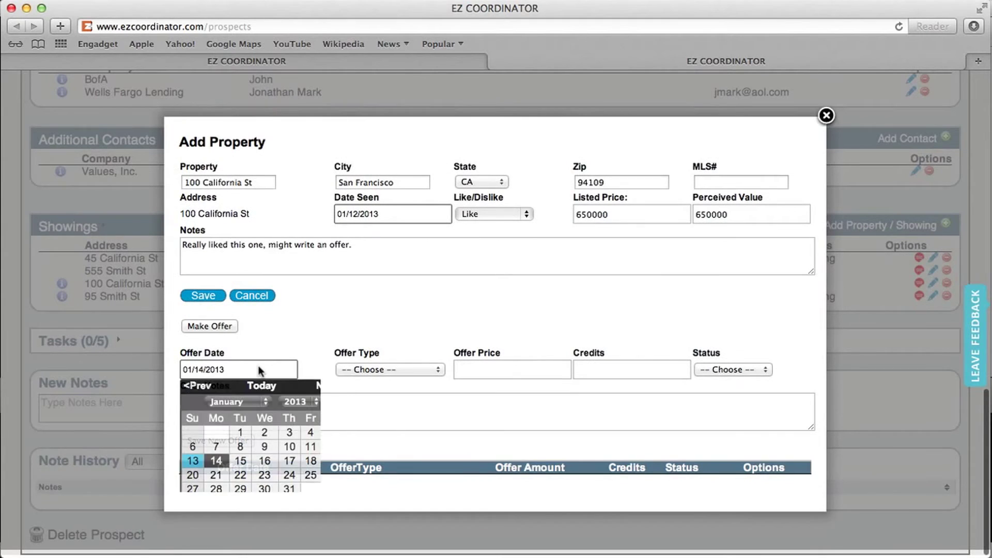
click(193, 462)
click(421, 373)
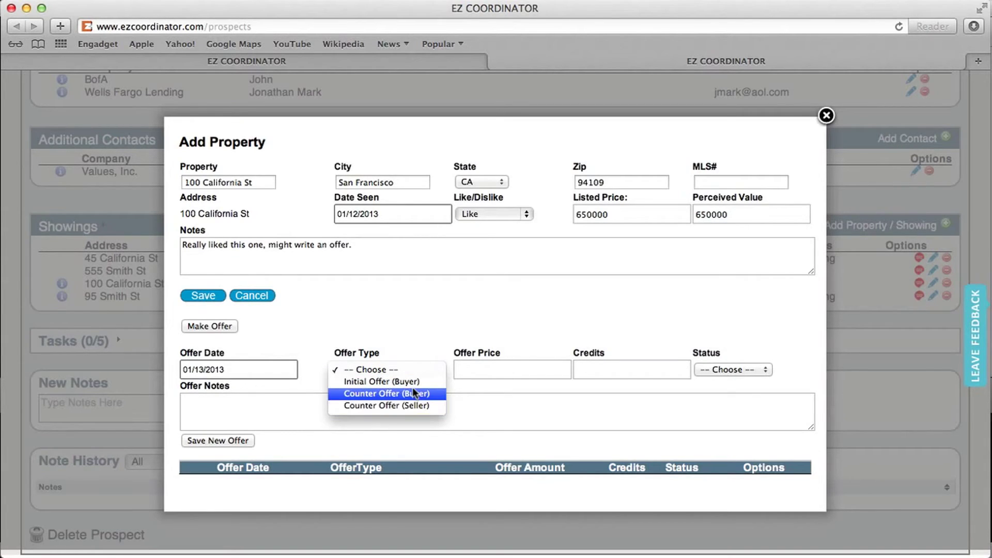
click(411, 381)
- Enter offer price 650000 and credits 10000, set status Pending, and save the offer
key(Tab)
text(6)
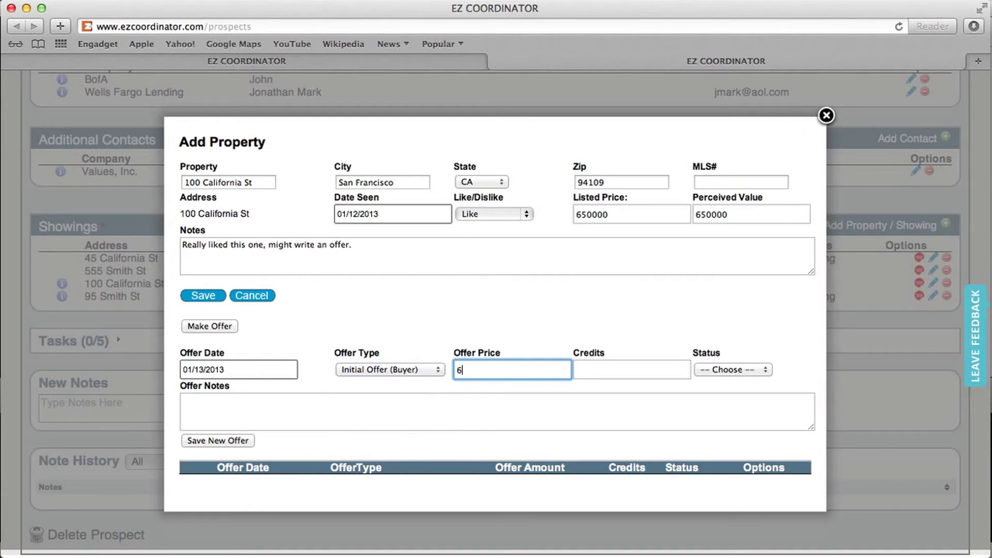
text(50000)
key(Tab)
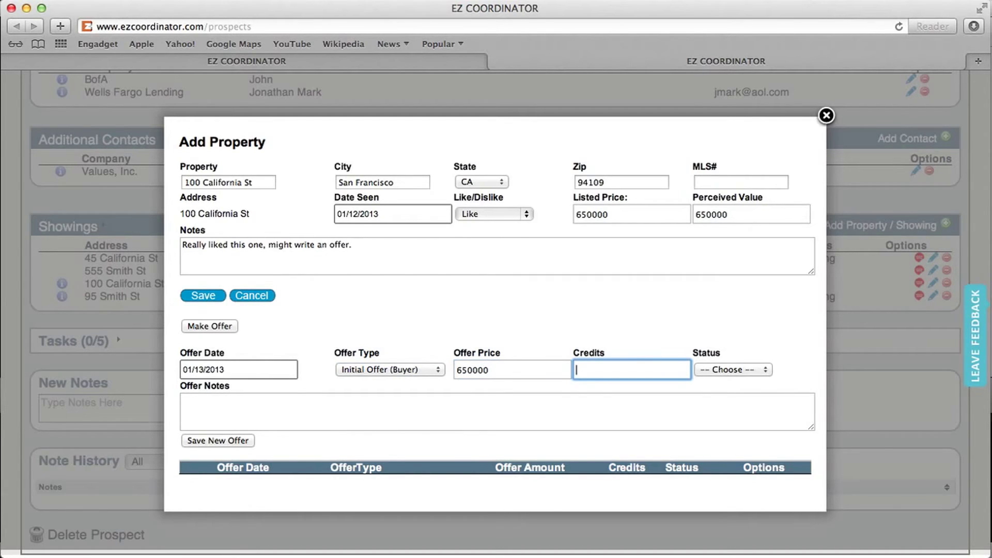
text(10000)
key(Tab)
click(741, 371)
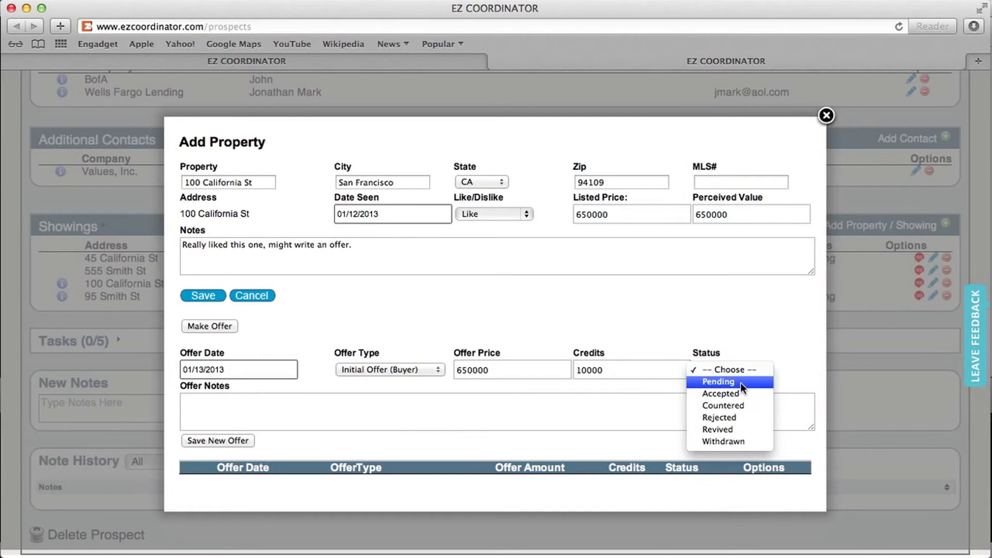
click(740, 383)
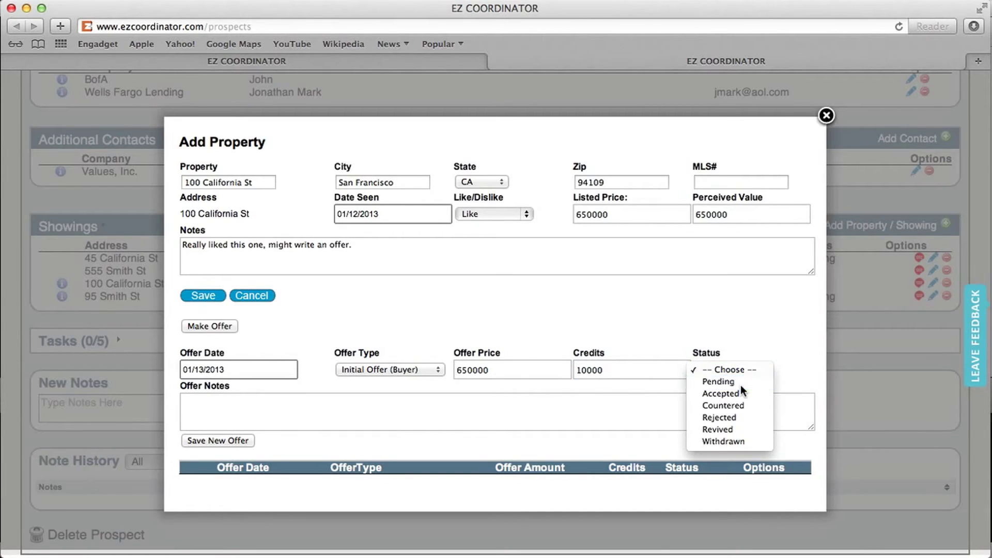
click(287, 408)
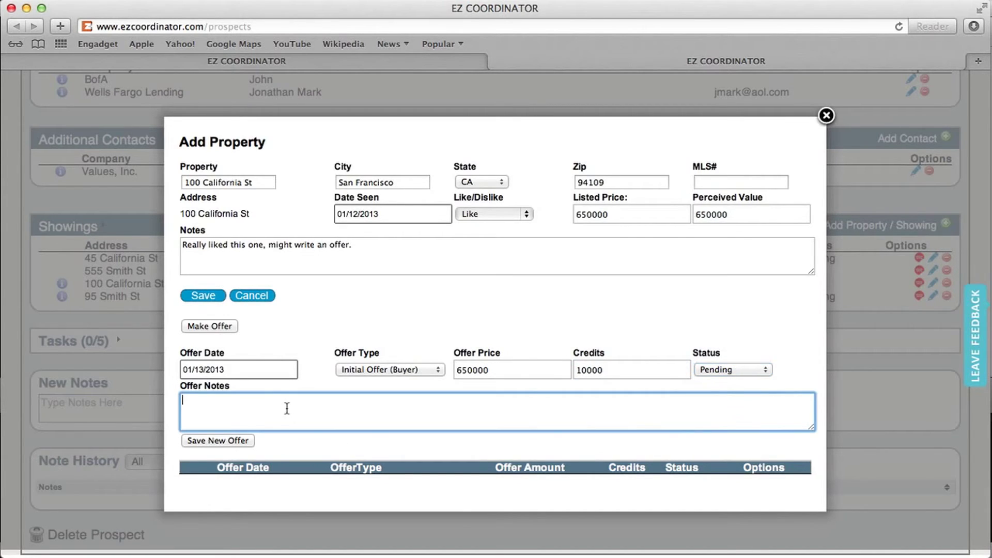
click(232, 438)
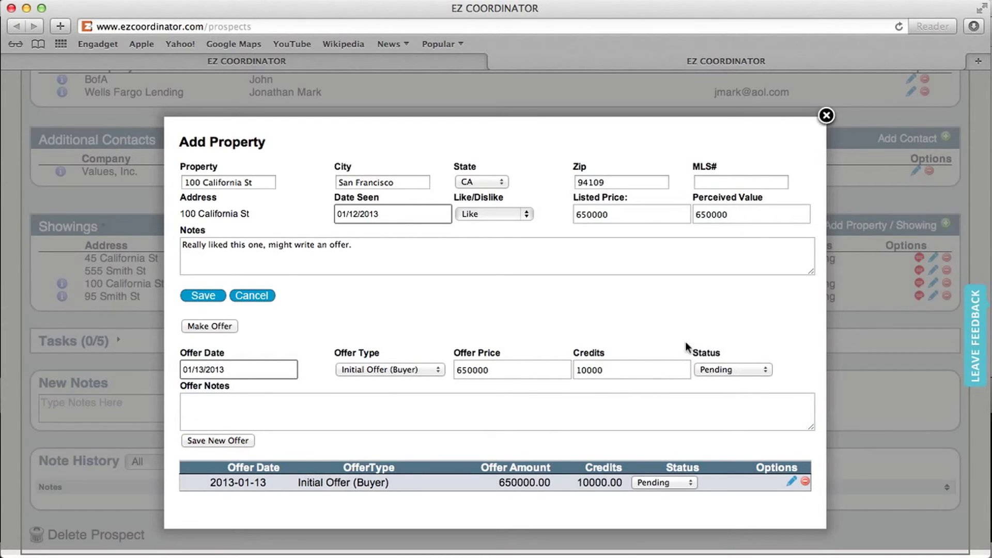
- Close the 100 California St details, then open and close the 95 Smith St showing
click(827, 116)
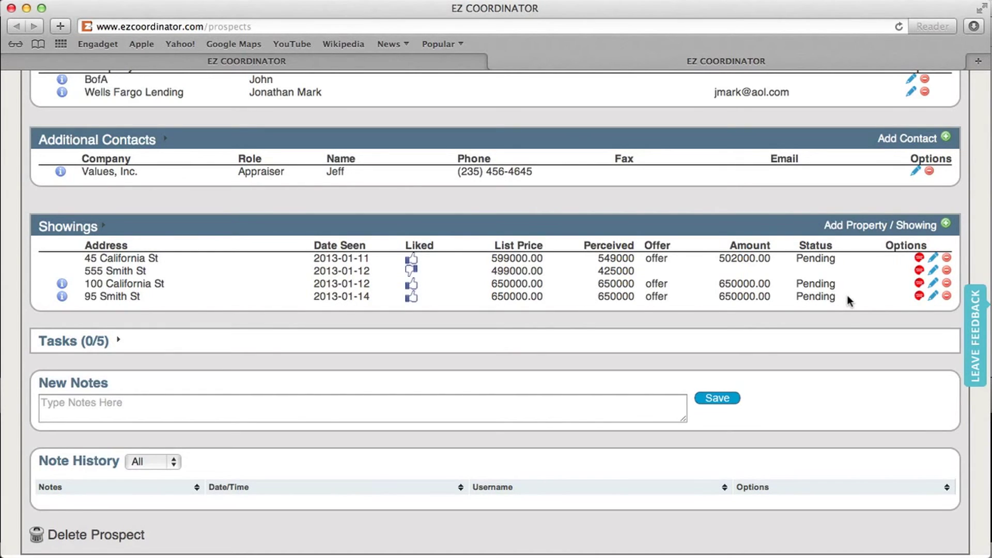
click(934, 296)
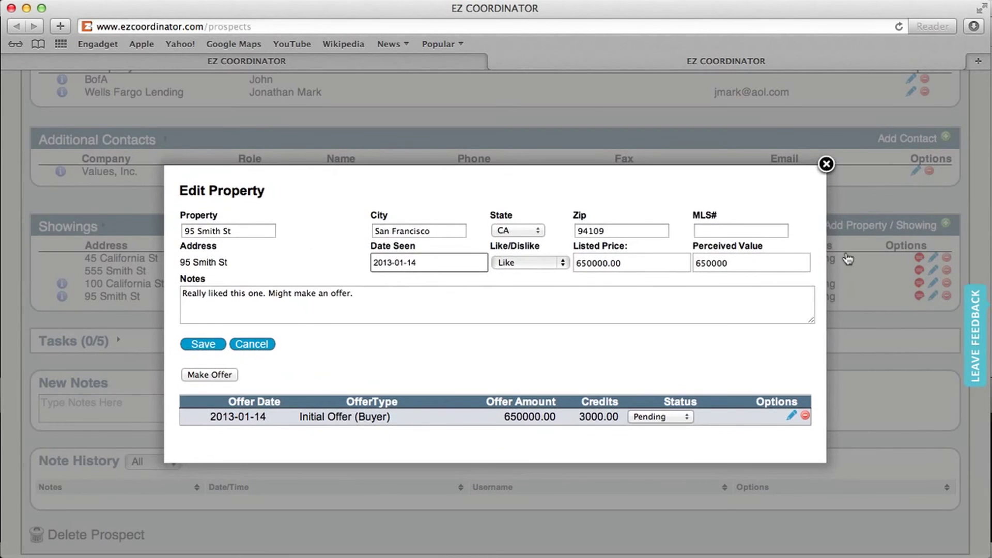
click(826, 163)
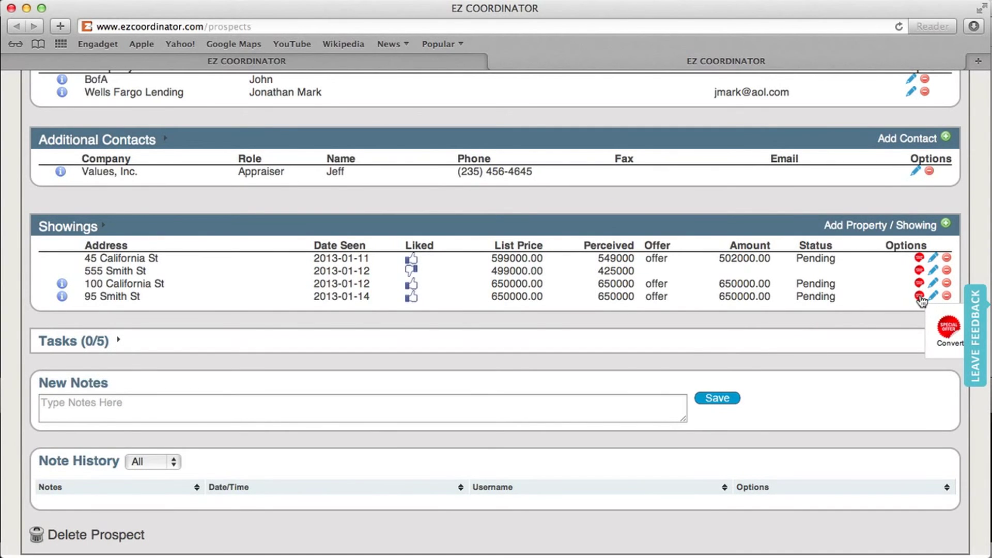
click(918, 296)
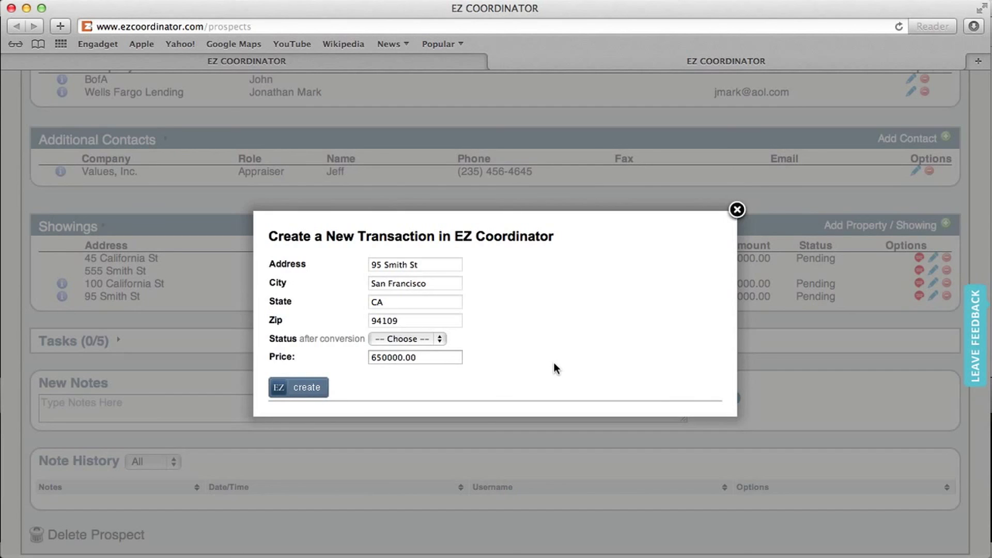
click(737, 210)
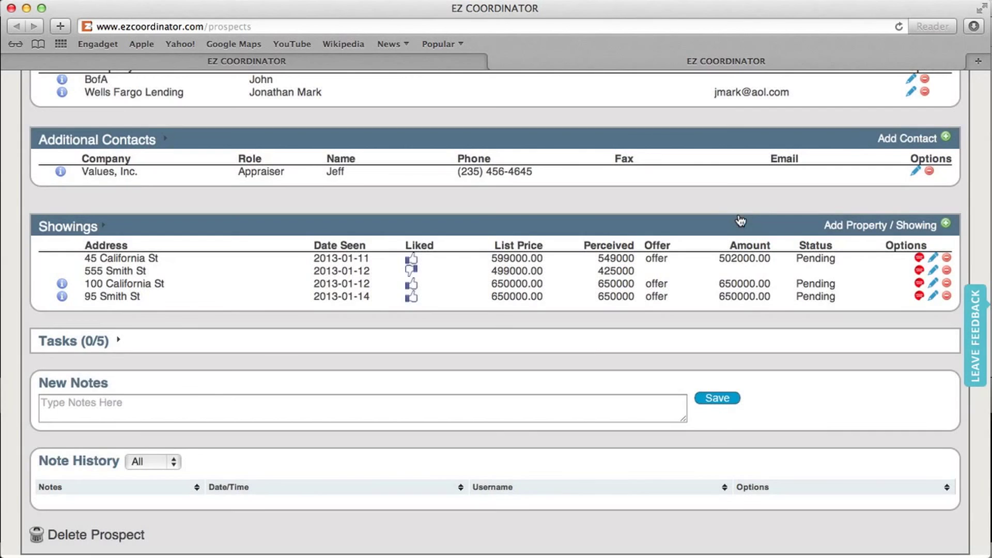